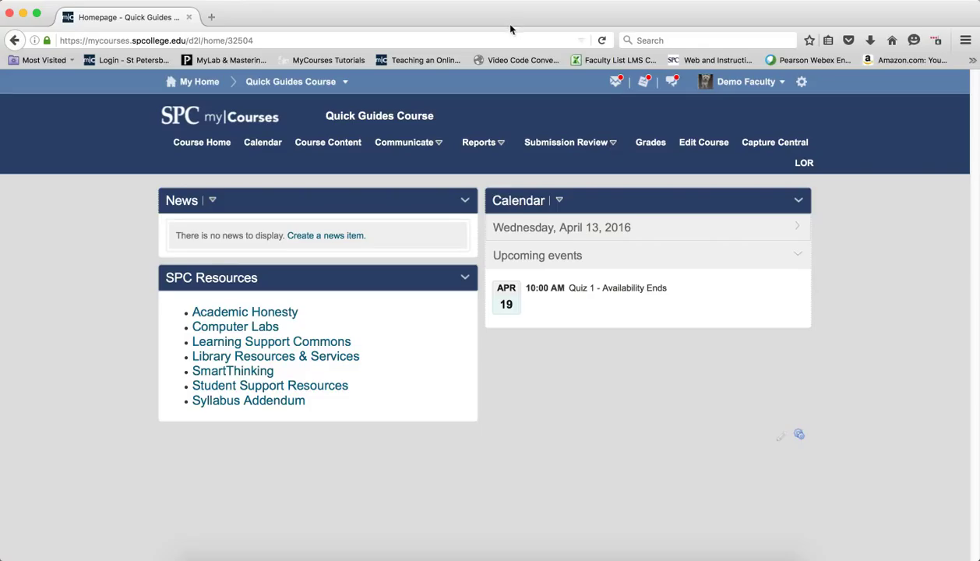
Open the Quick Guides Course's administration tools via Course Content, Submission Review and Edit Course.
left_click(311, 145)
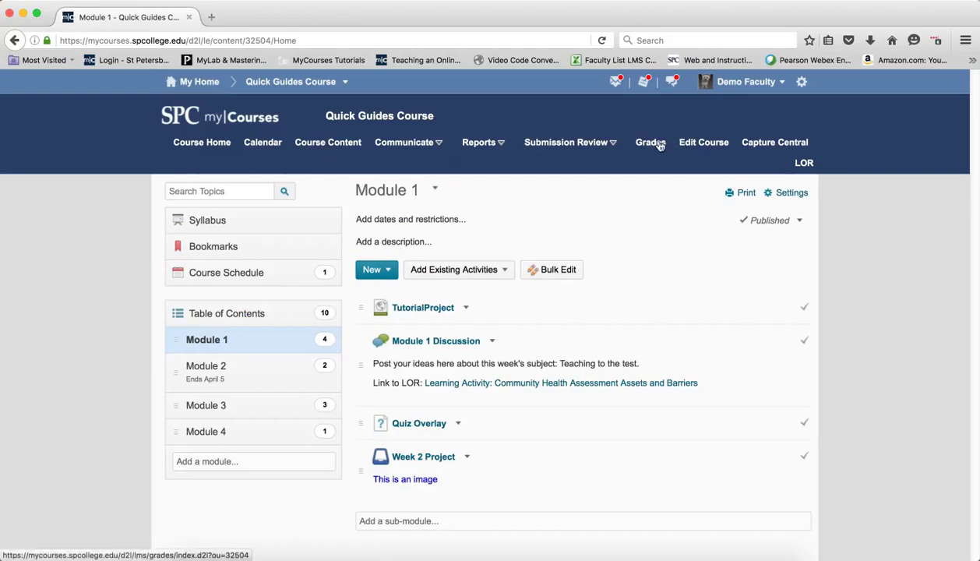
left_click(604, 142)
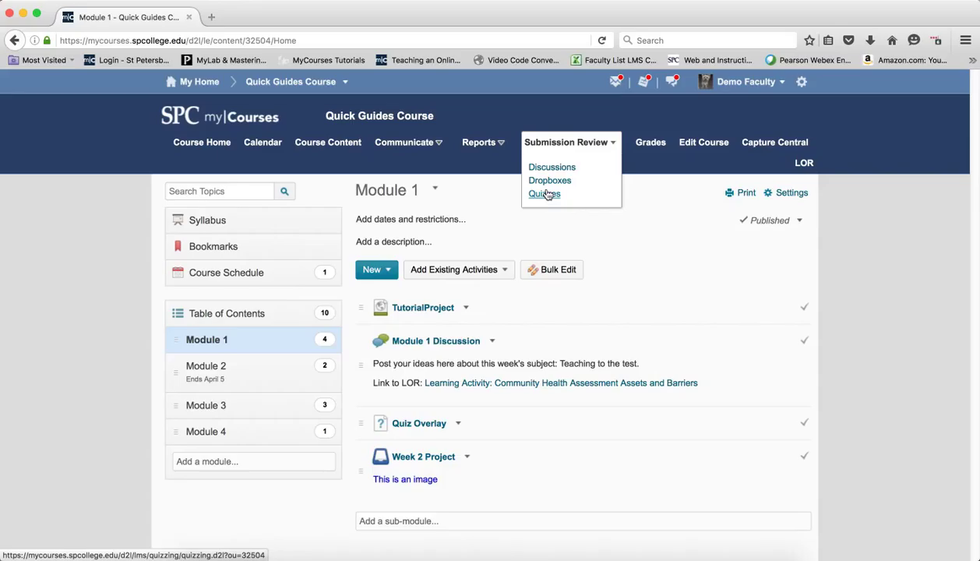
left_click(709, 143)
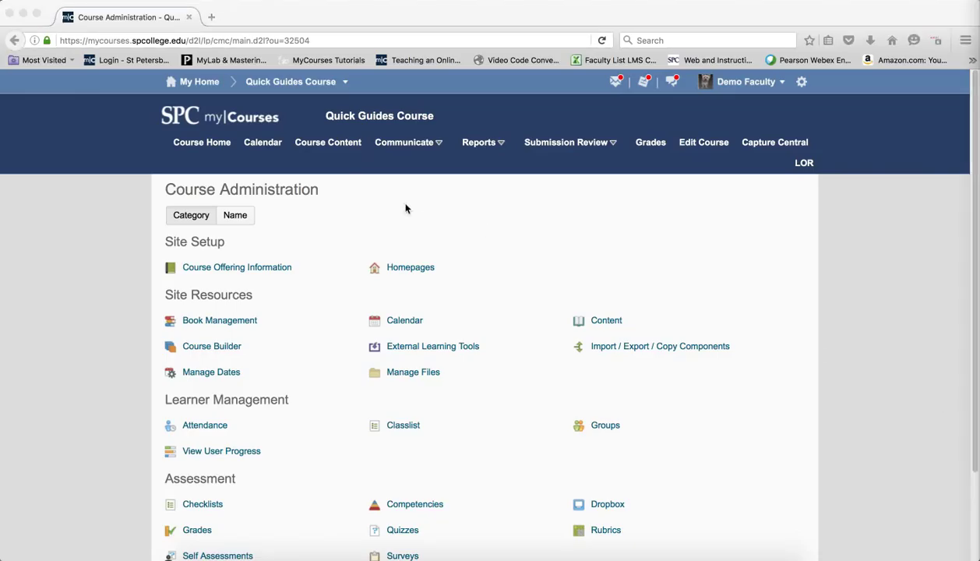
Return to the Module 1 content page through Course Content.
left_click(326, 148)
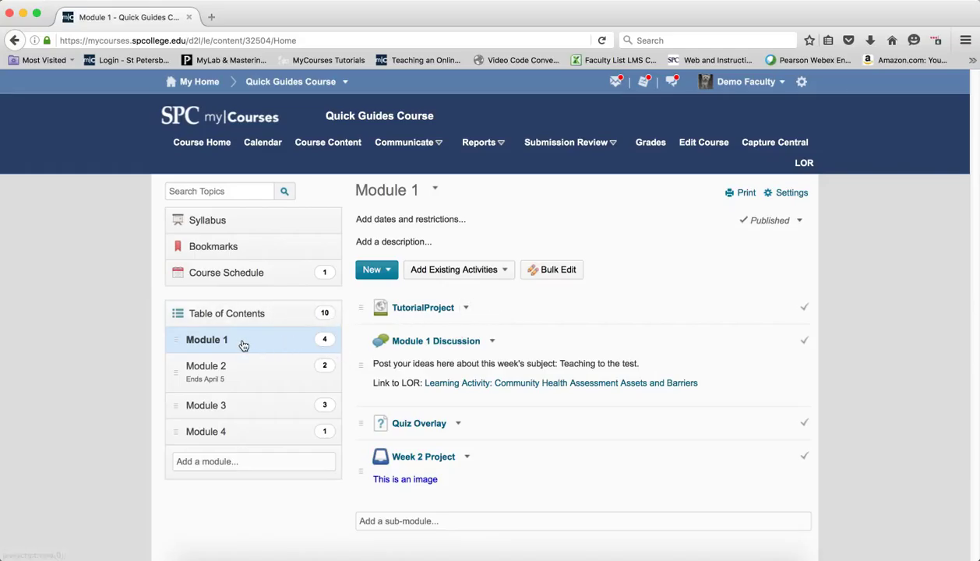
Toggle Bulk Edit, view Module 1 Discussion's in-place start, due and end date fields, then cancel.
left_click(562, 278)
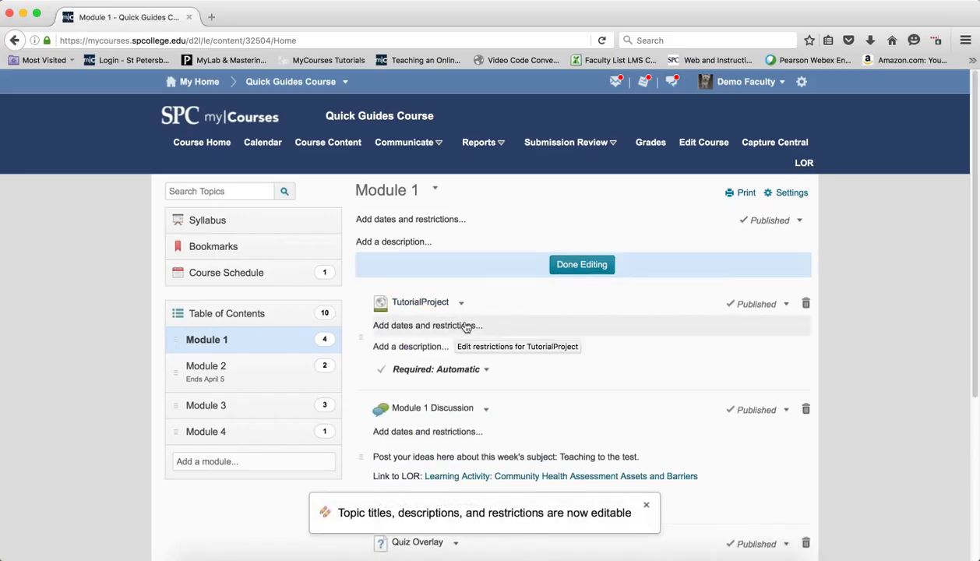
left_click(577, 264)
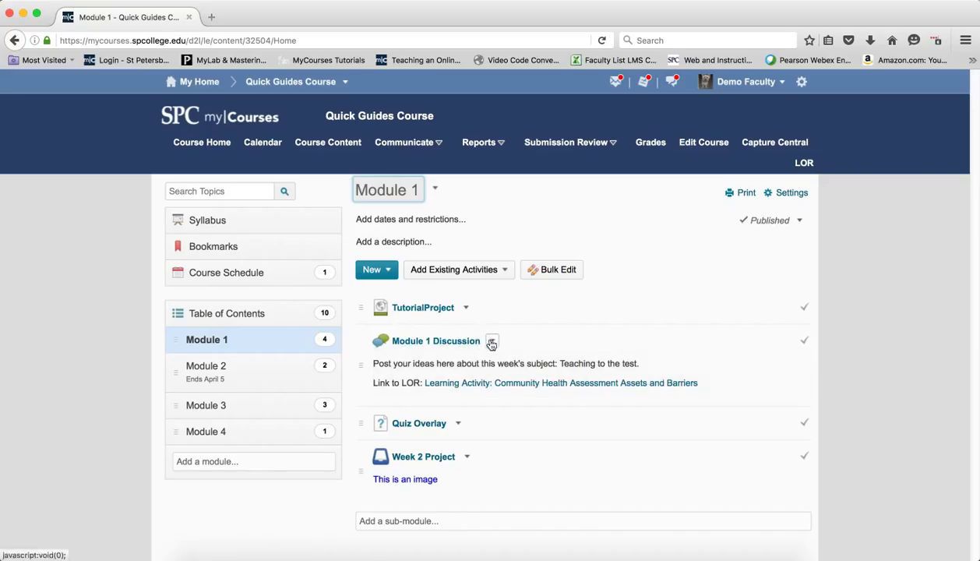
left_click(491, 340)
left_click(511, 375)
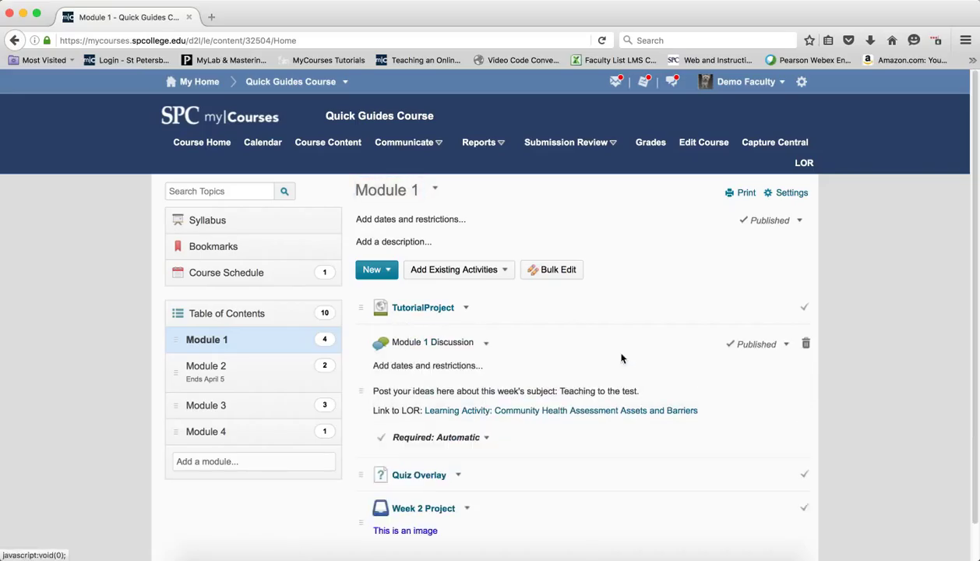
left_click(393, 363)
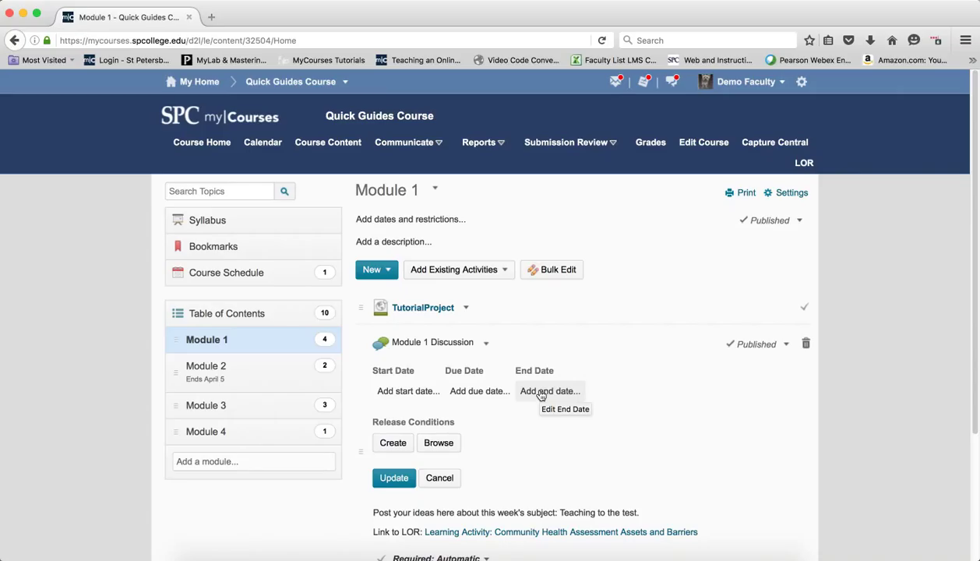
left_click(443, 478)
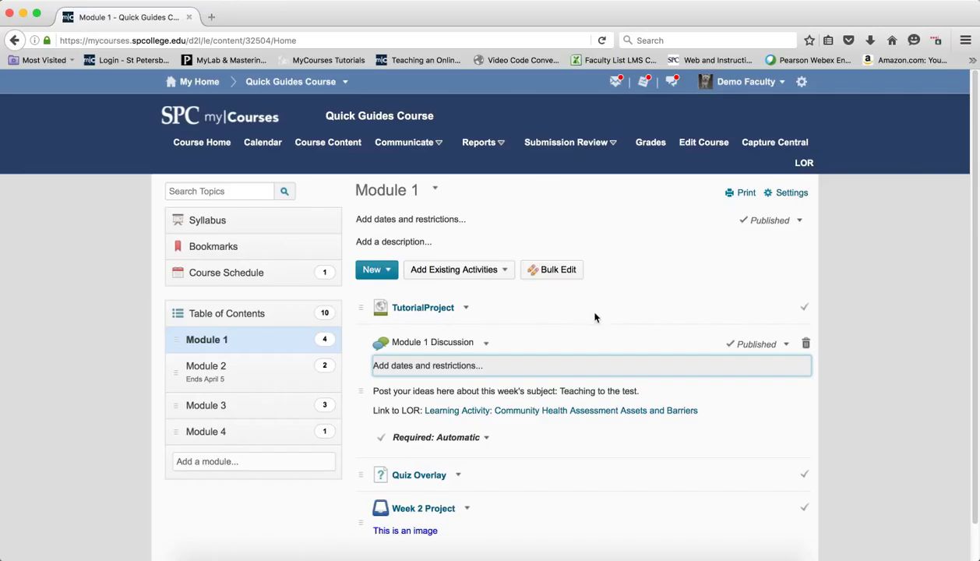
Check Module 1 Discussion's availability and locking dates in Edit Topic, then go to Manage Quizzes.
left_click(592, 147)
left_click(562, 167)
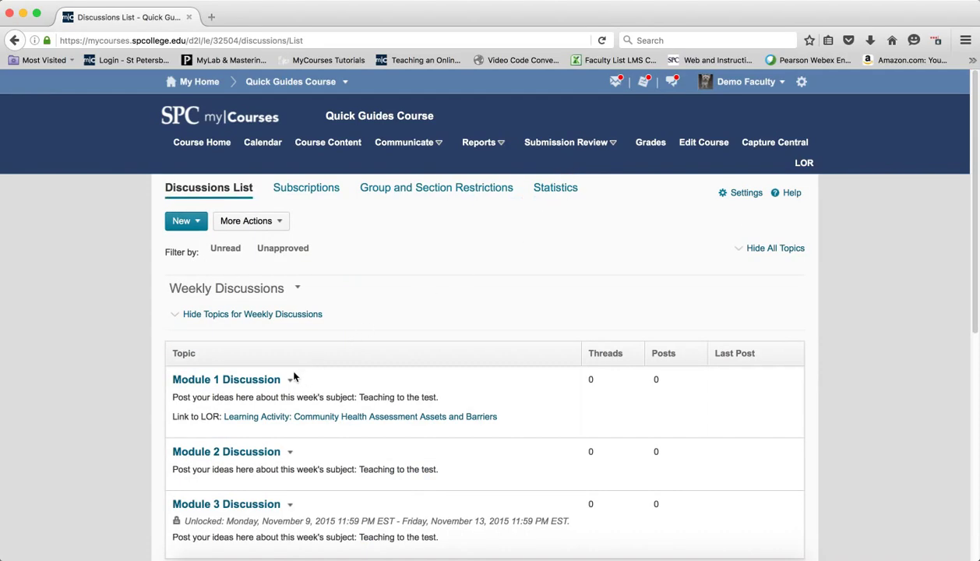
left_click(291, 380)
left_click(322, 433)
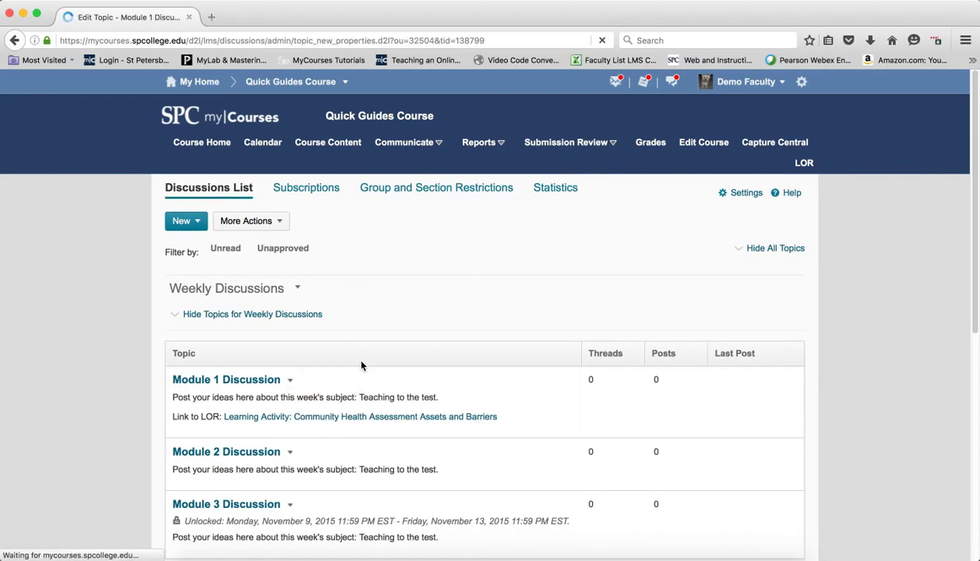
scroll(458, 341, "down", 5)
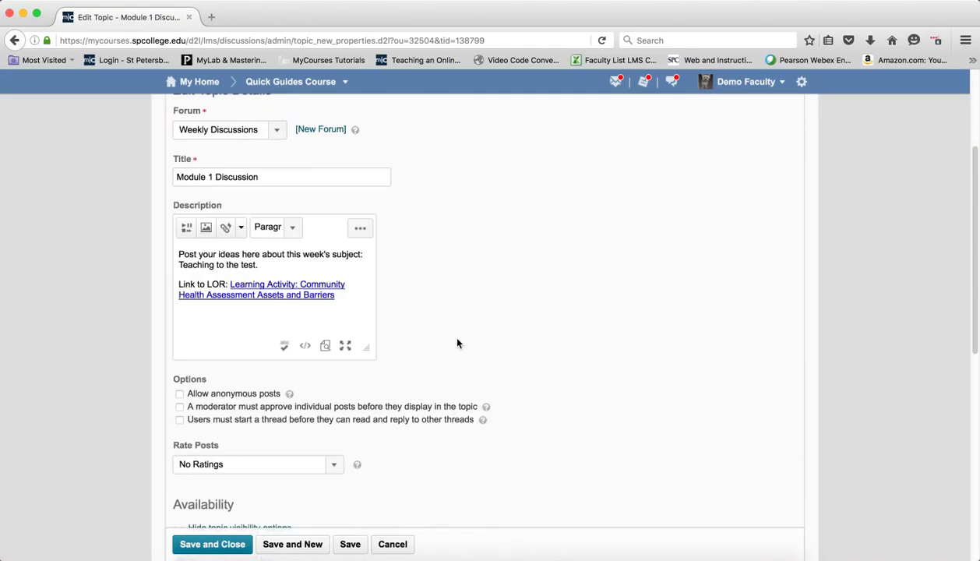
scroll(458, 343, "down", 3)
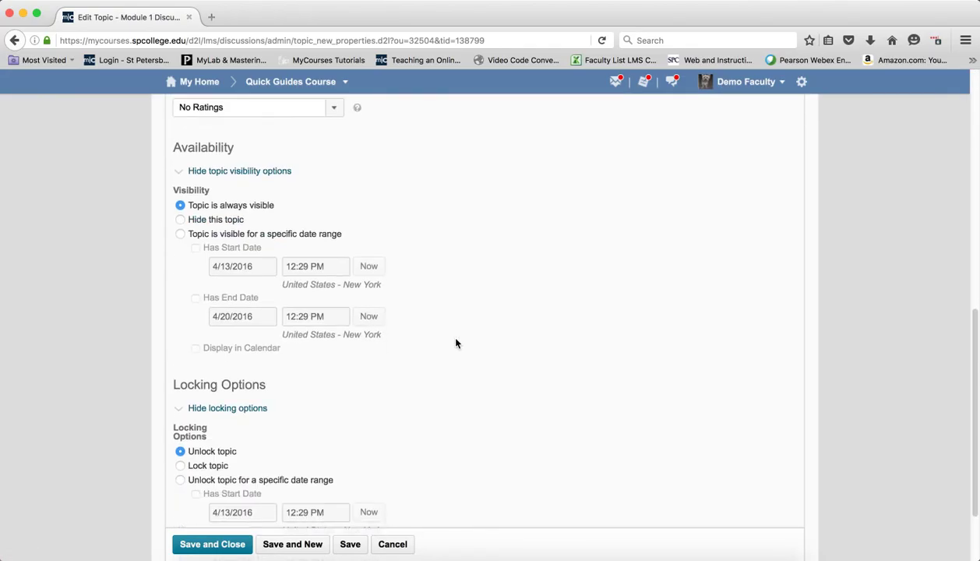
scroll(456, 342, "up", 8)
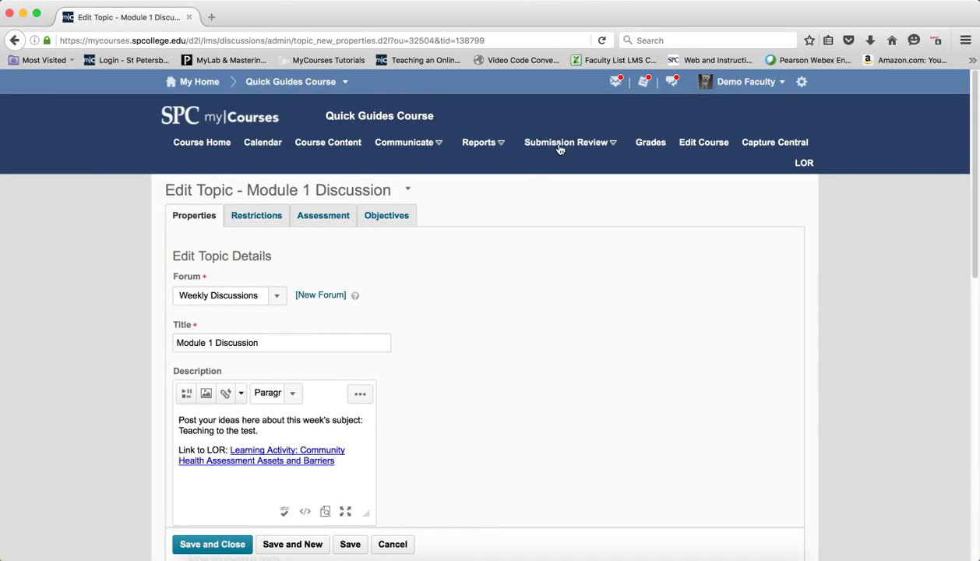
left_click(560, 148)
left_click(543, 194)
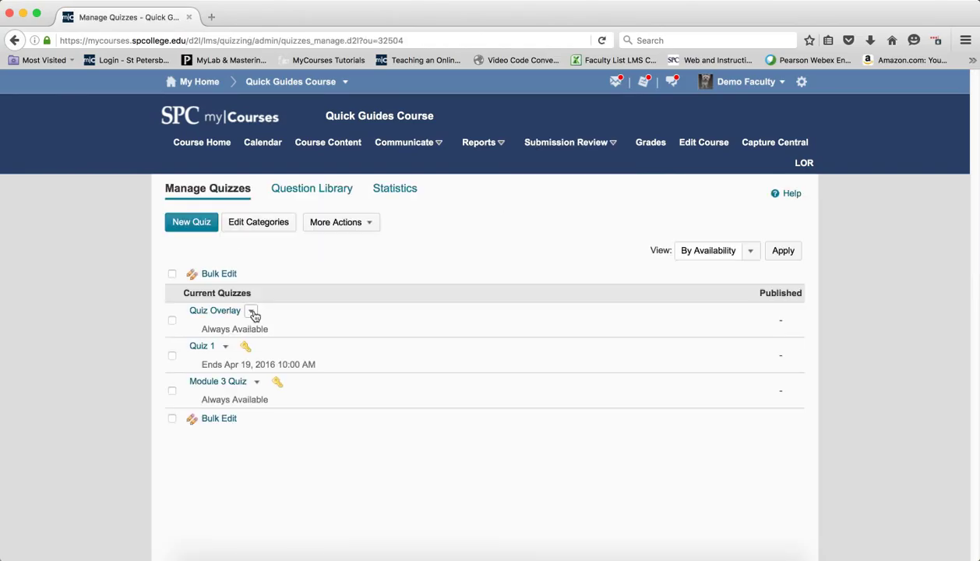
Open Quiz Overlay for editing and view its start and end date restrictions.
left_click(252, 312)
left_click(271, 333)
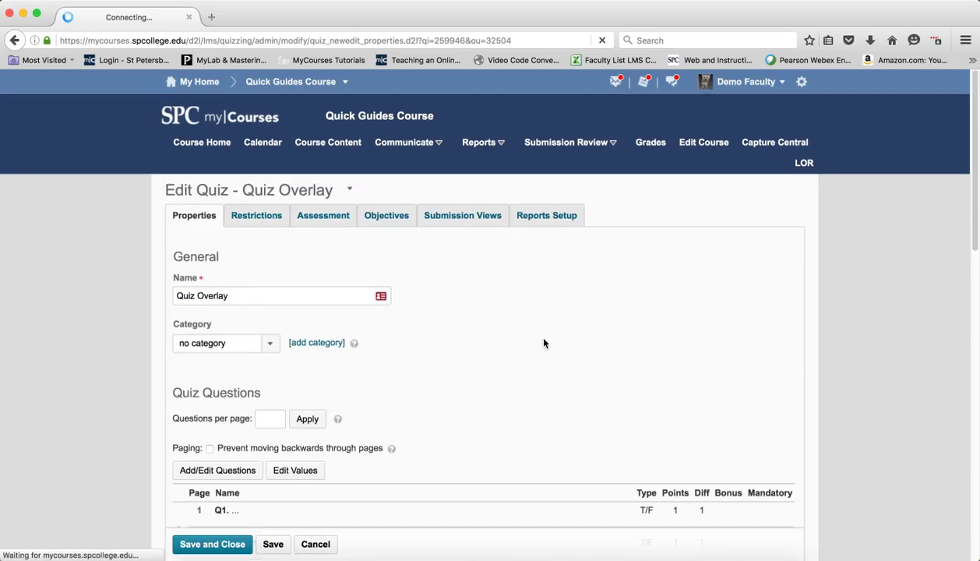
scroll(295, 241, "down", 3)
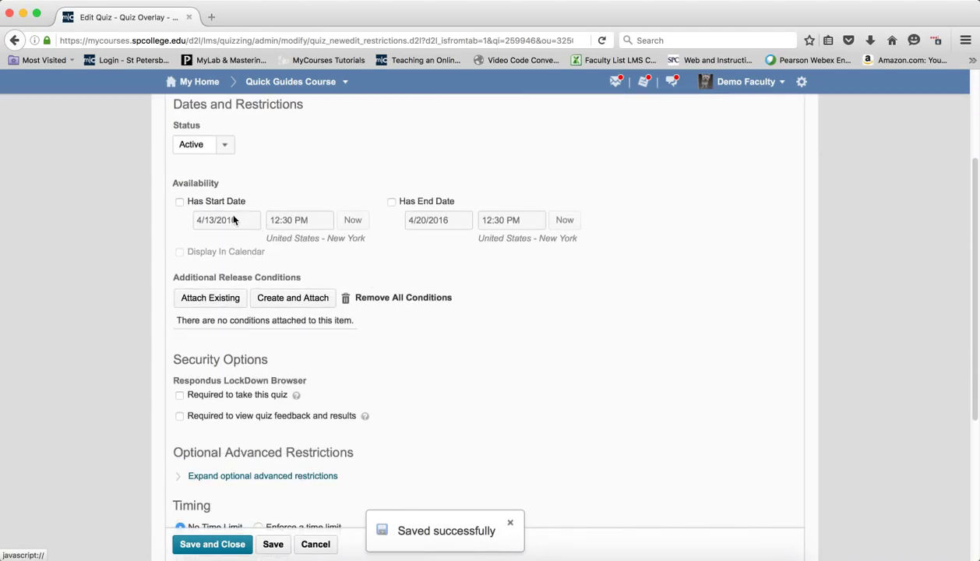
scroll(471, 325, "up", 1)
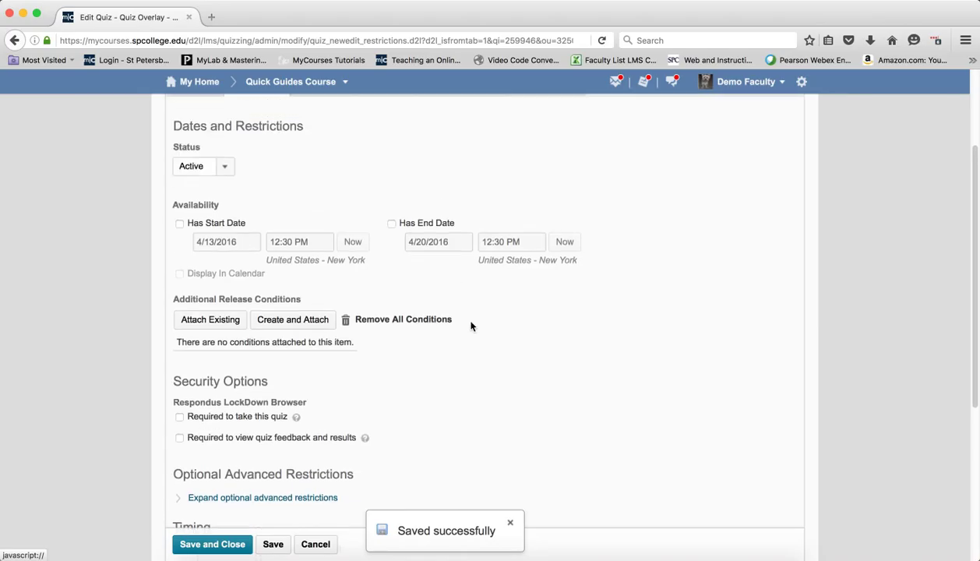
scroll(470, 326, "up", 4)
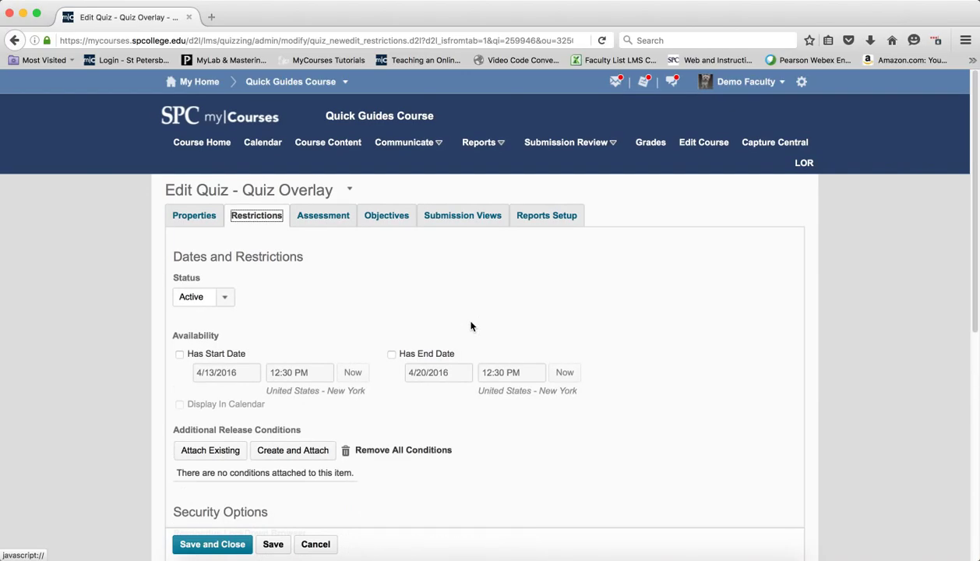
left_click(545, 141)
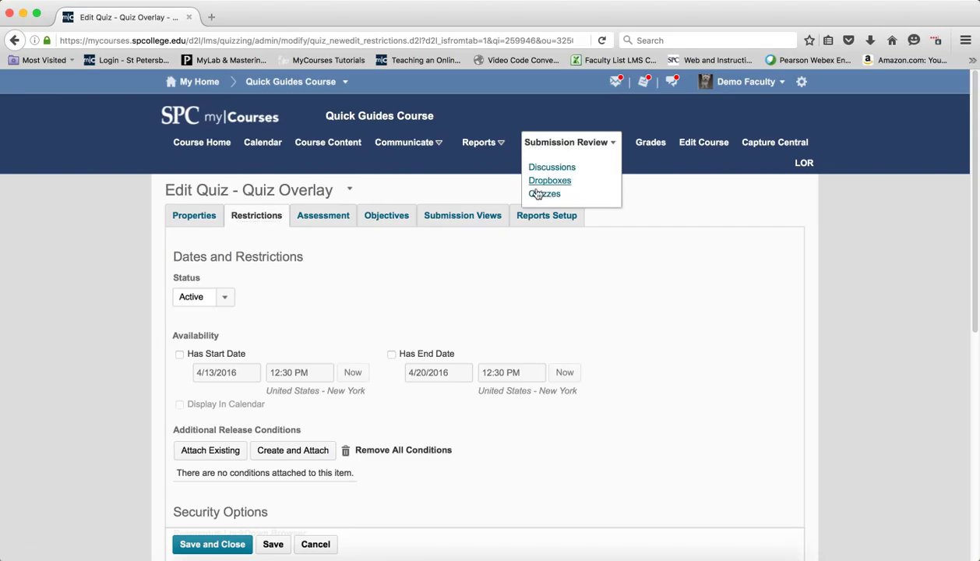
Edit the Module 2 Project dropbox folder and view its Restrictions tab dates.
left_click(542, 181)
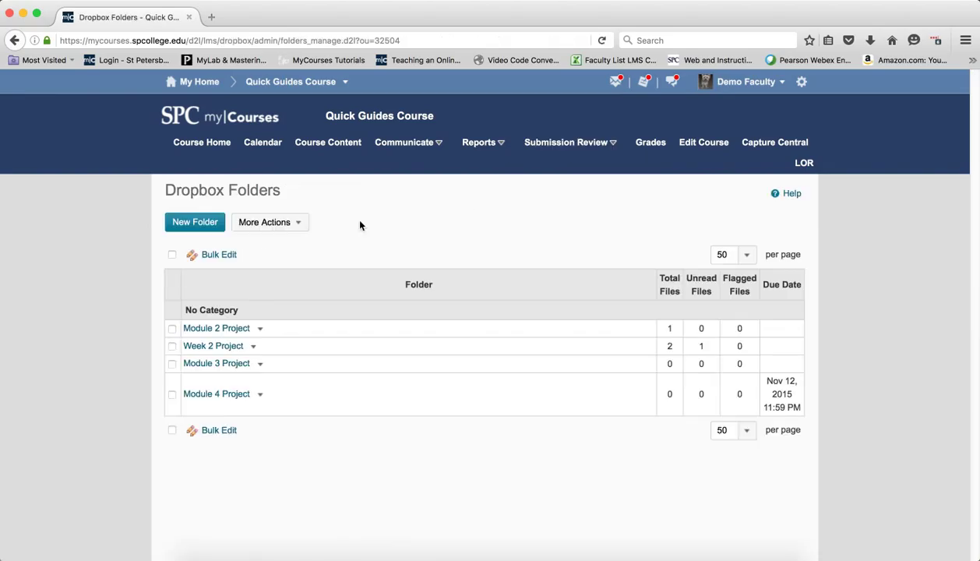
left_click(261, 330)
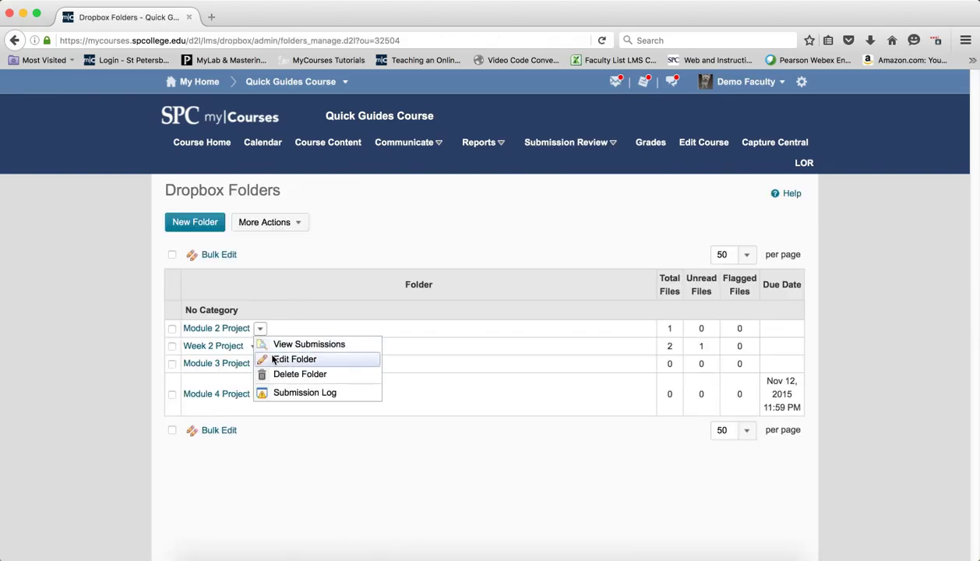
left_click(274, 358)
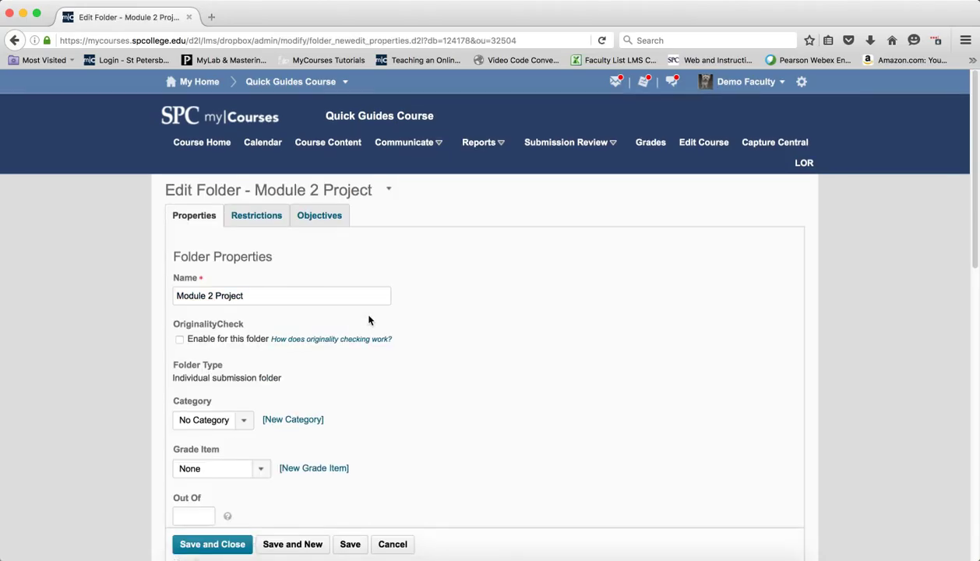
scroll(368, 320, "down", 3)
scroll(376, 323, "up", 3)
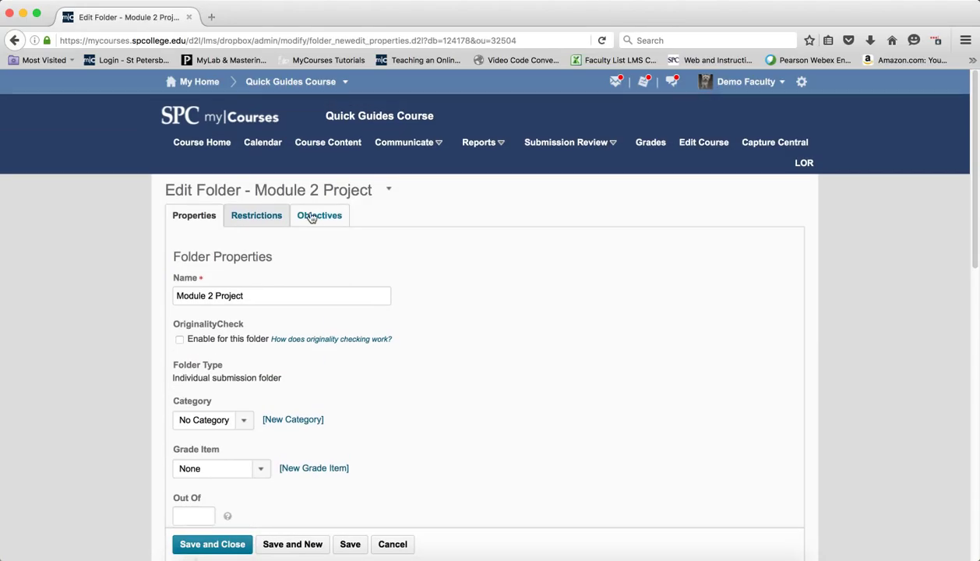
left_click(253, 217)
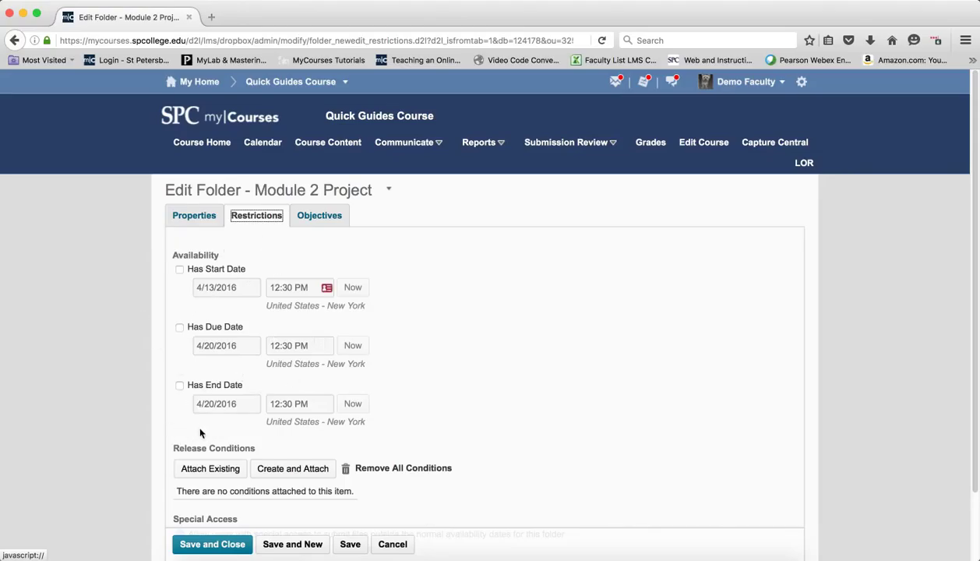
Enable a 4/20/2016 12:30 PM end date on Quiz Overlay, hidden from the calendar.
left_click(538, 141)
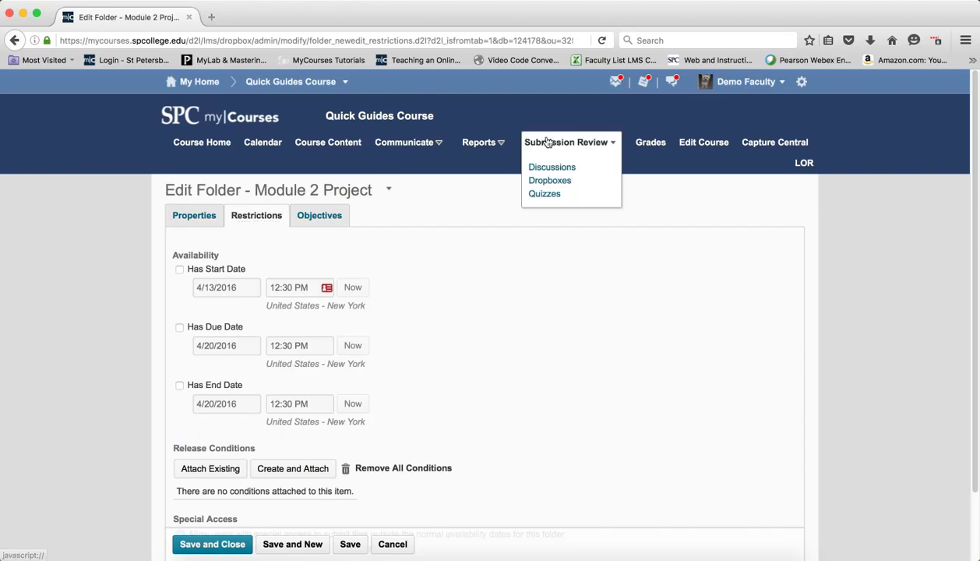
left_click(542, 193)
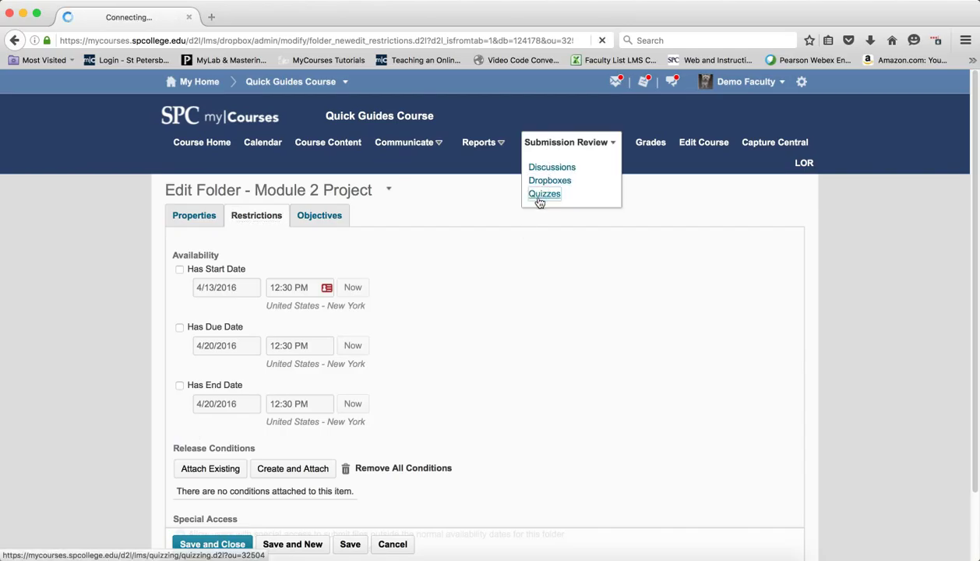
left_click(251, 311)
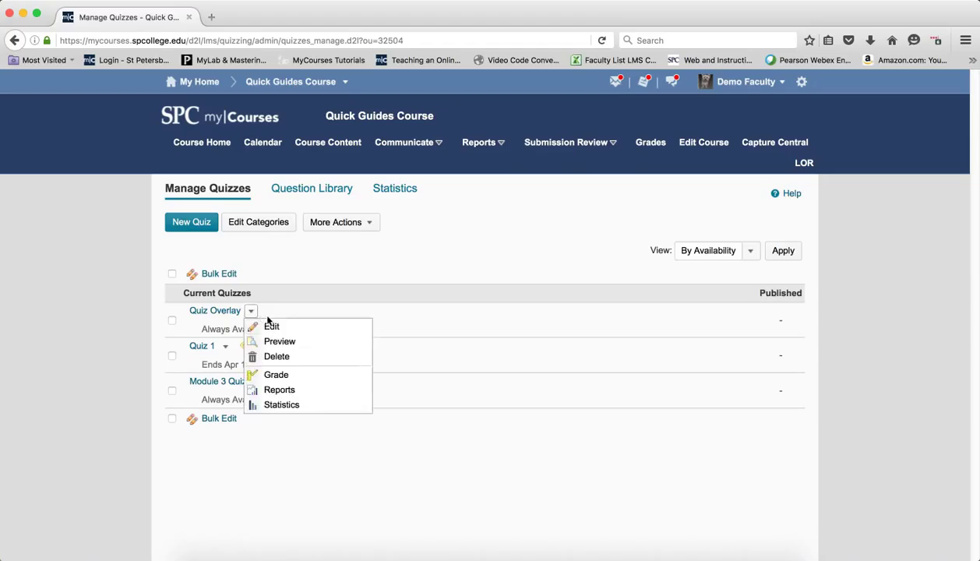
left_click(270, 327)
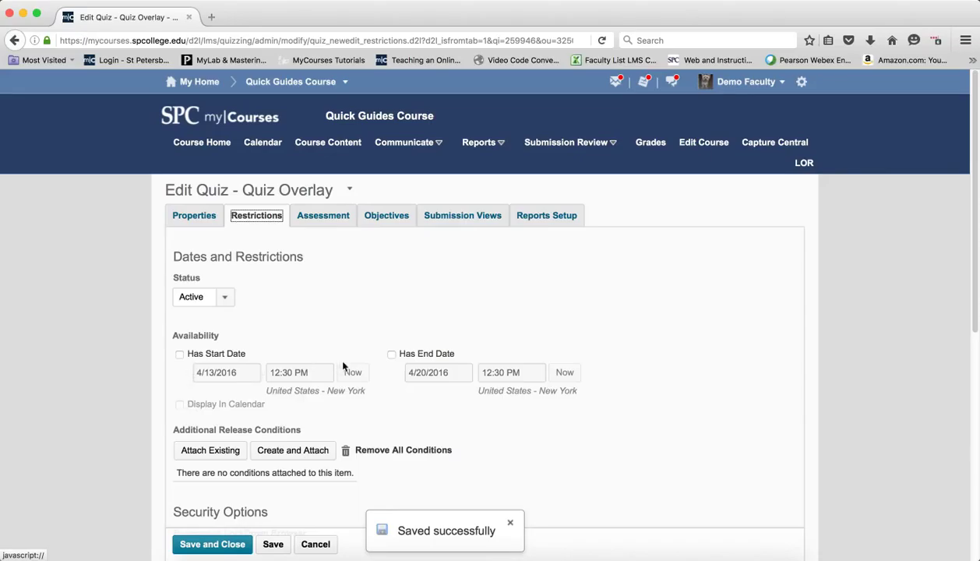
left_click(391, 355)
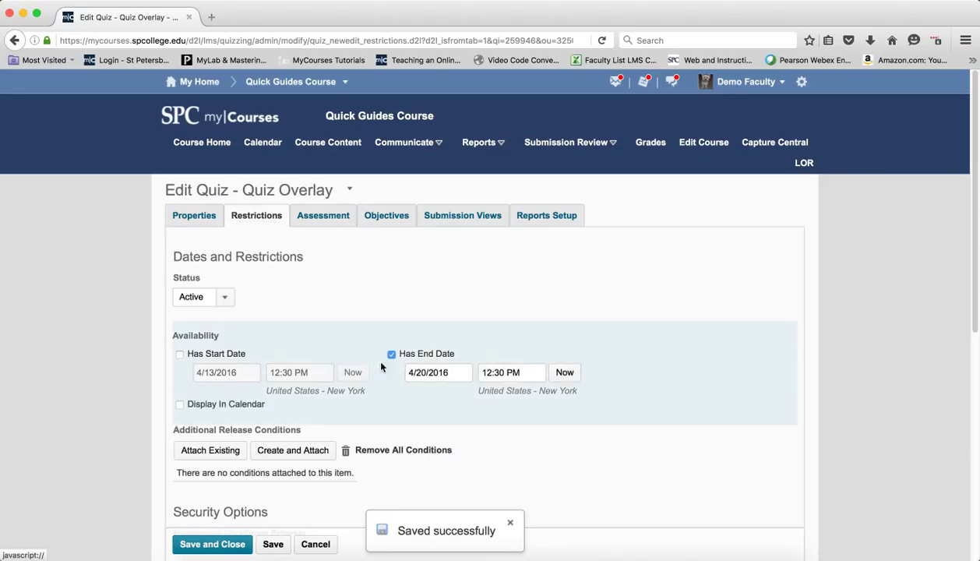
left_click(180, 404)
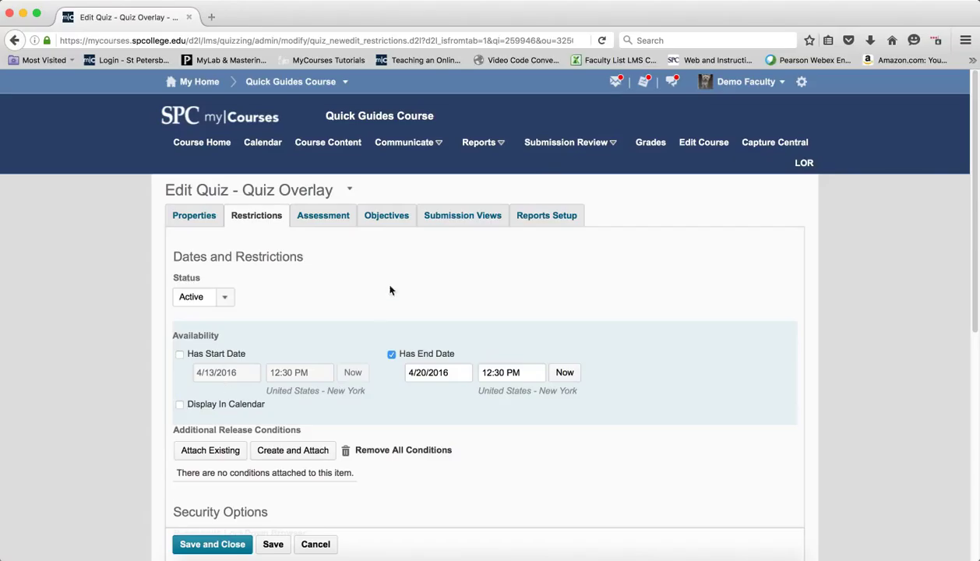
left_click(575, 142)
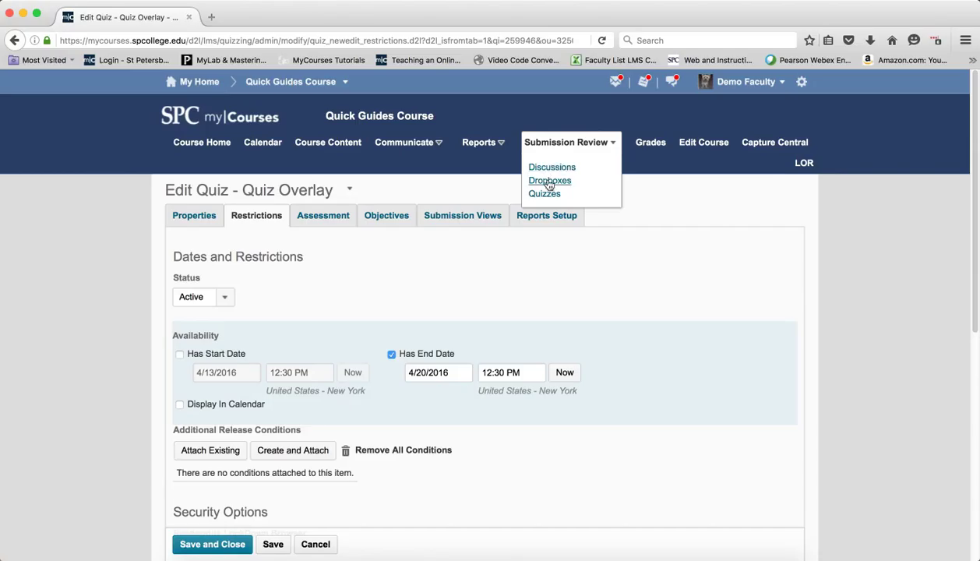
Browse the Dropbox Folders and Manage Quizzes pages, then return to Discussions and Module 1 Discussion's actions.
left_click(555, 170)
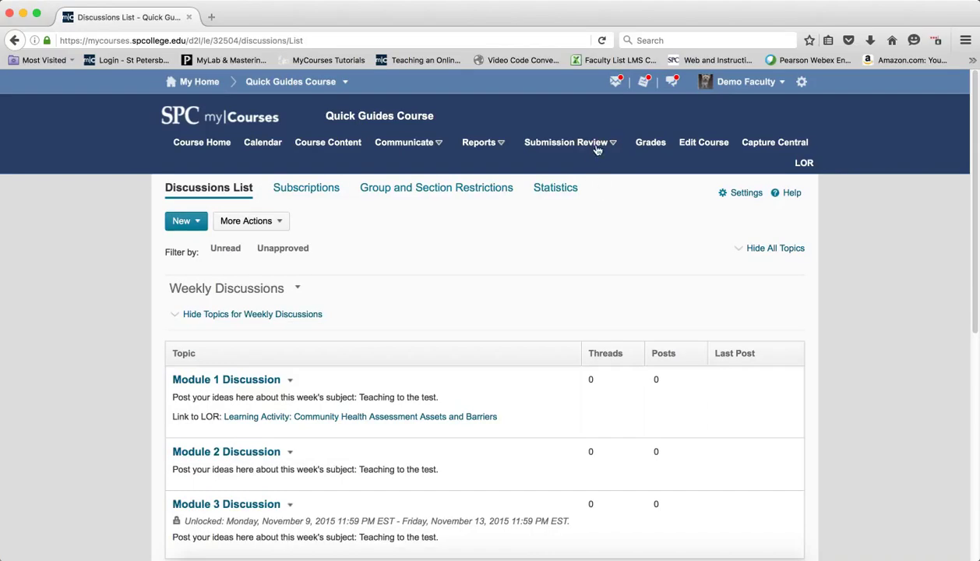
left_click(593, 145)
left_click(570, 181)
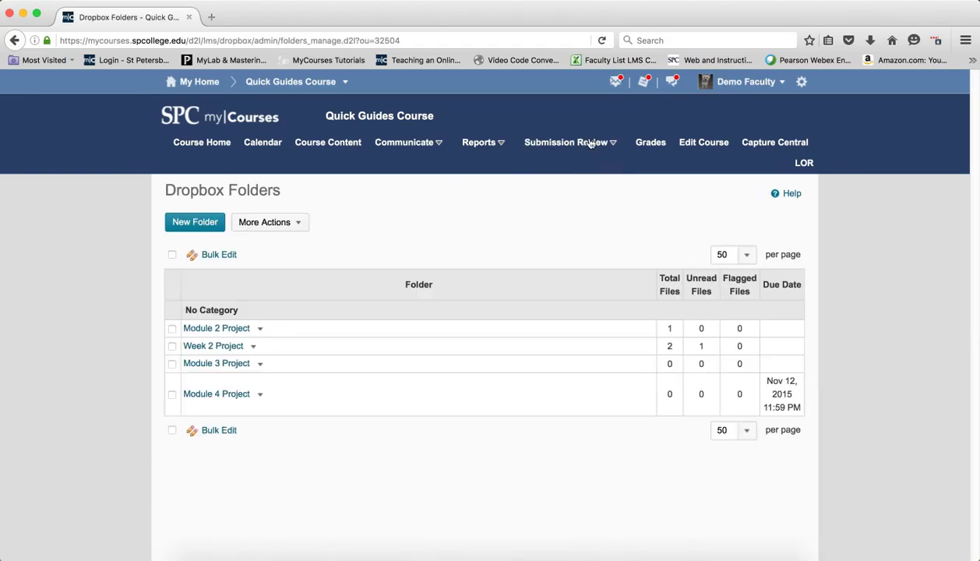
left_click(593, 141)
left_click(544, 194)
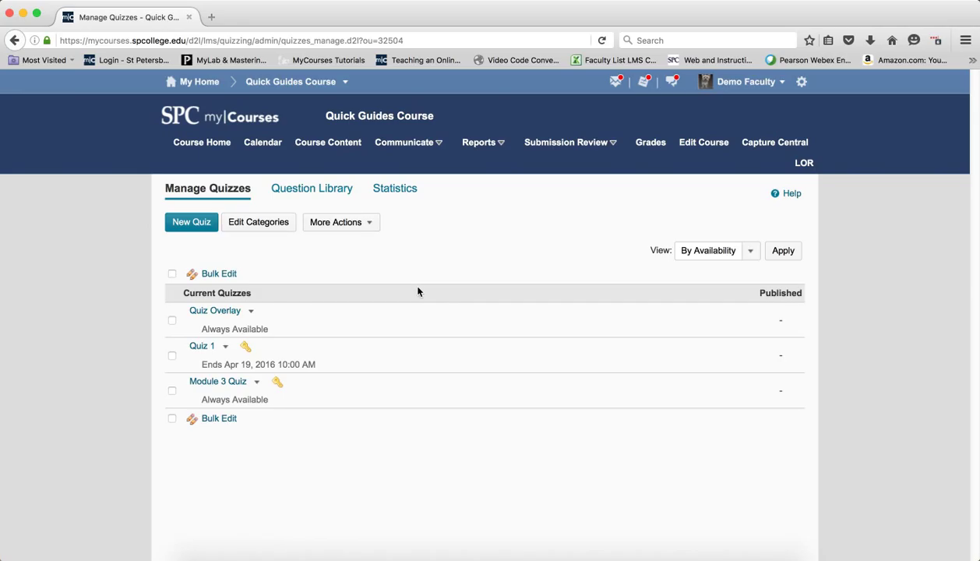
left_click(518, 146)
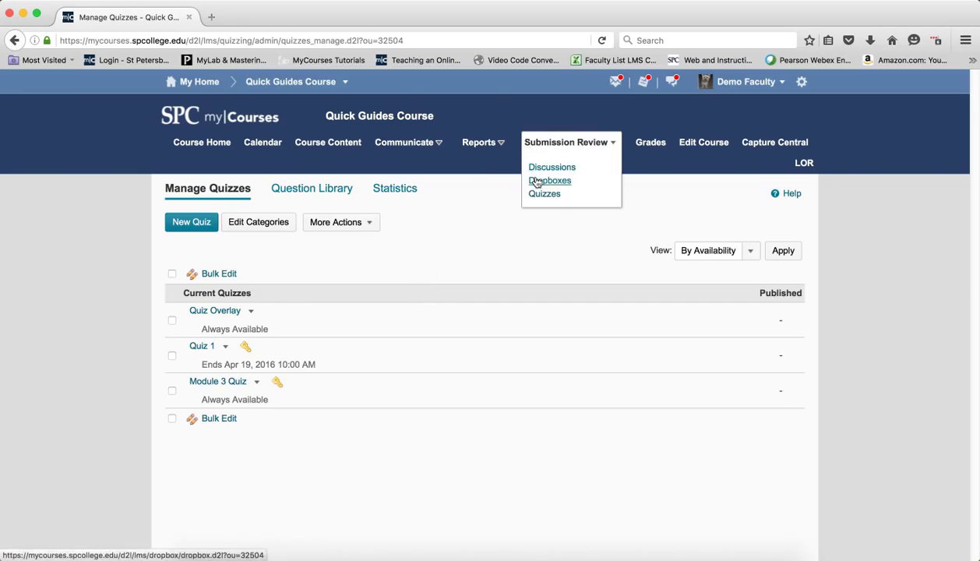
left_click(545, 168)
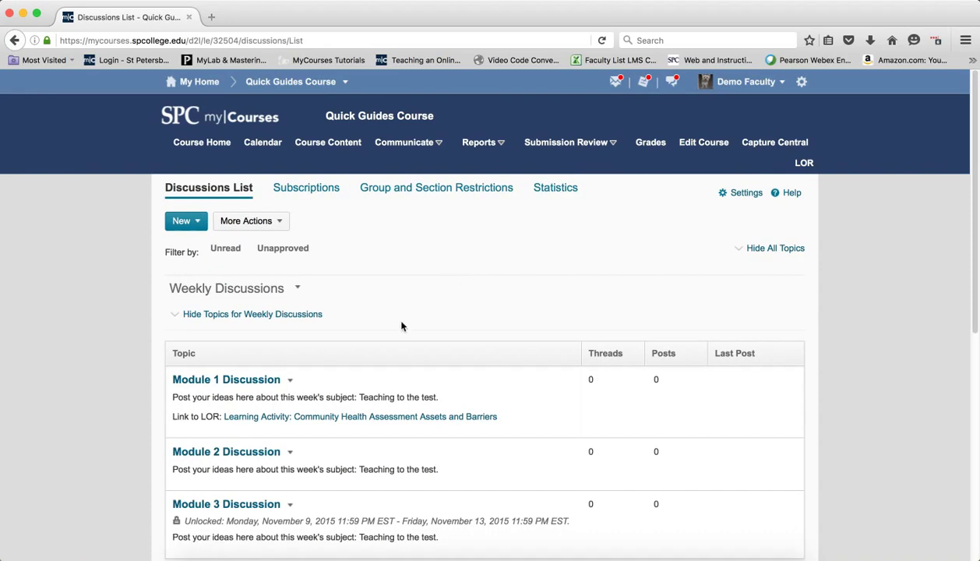
left_click(293, 382)
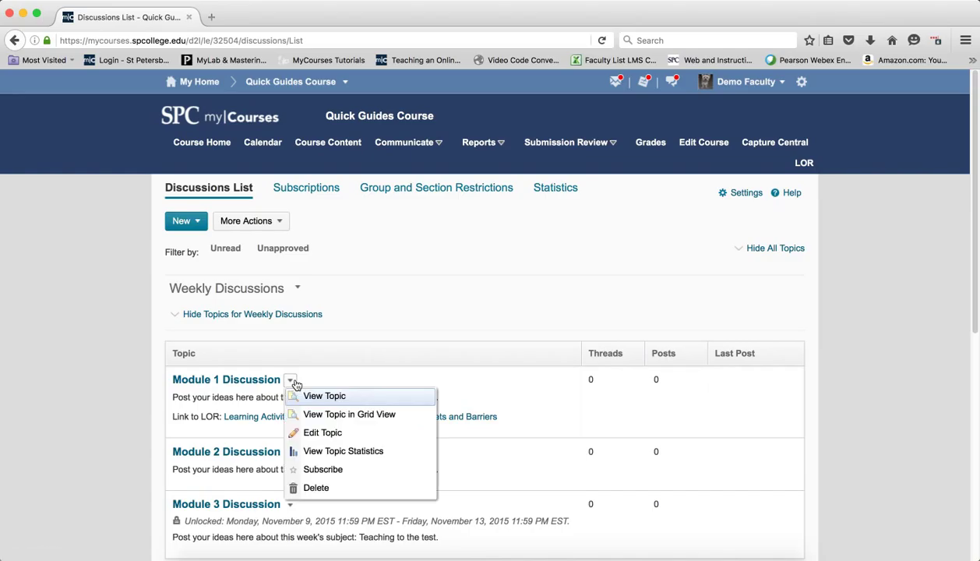
Edit the Module 1 Discussion topic and review its Availability and Locking Options.
left_click(304, 431)
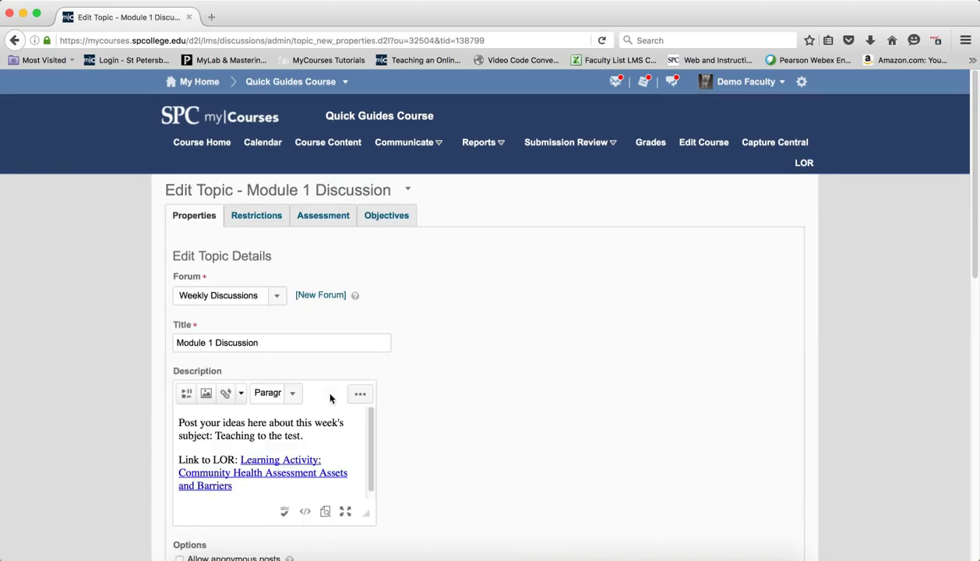
scroll(615, 307, "down", 5)
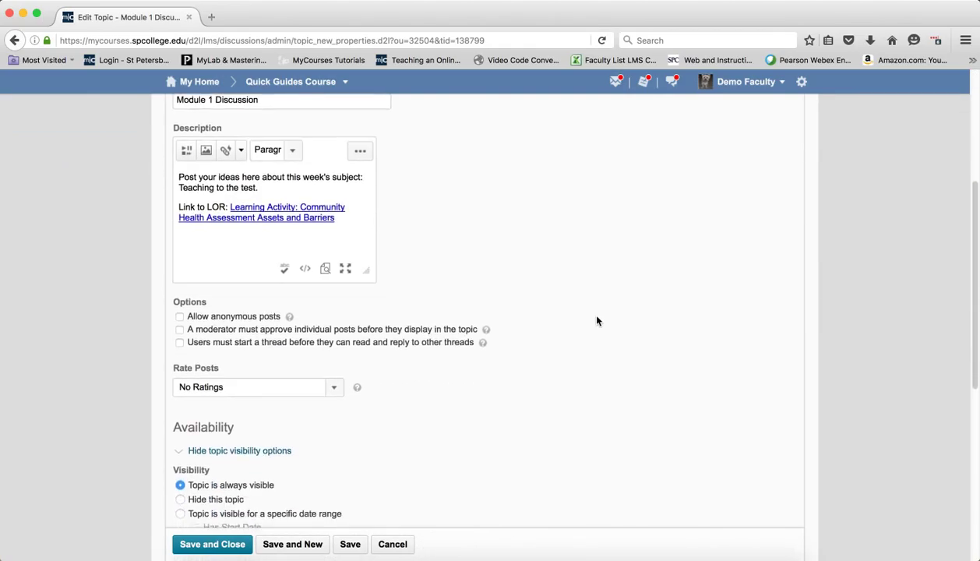
scroll(596, 320, "down", 7)
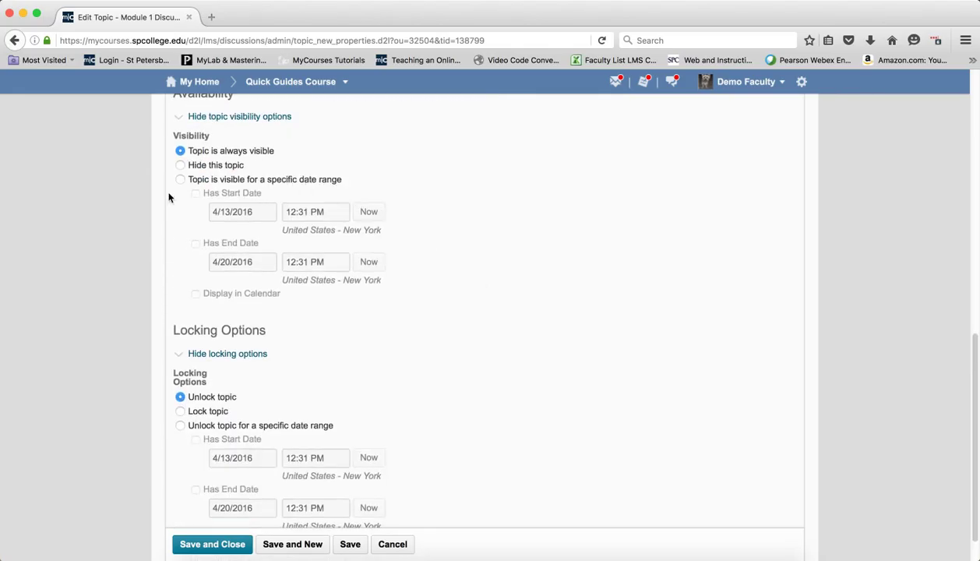
scroll(335, 356, "up", 1)
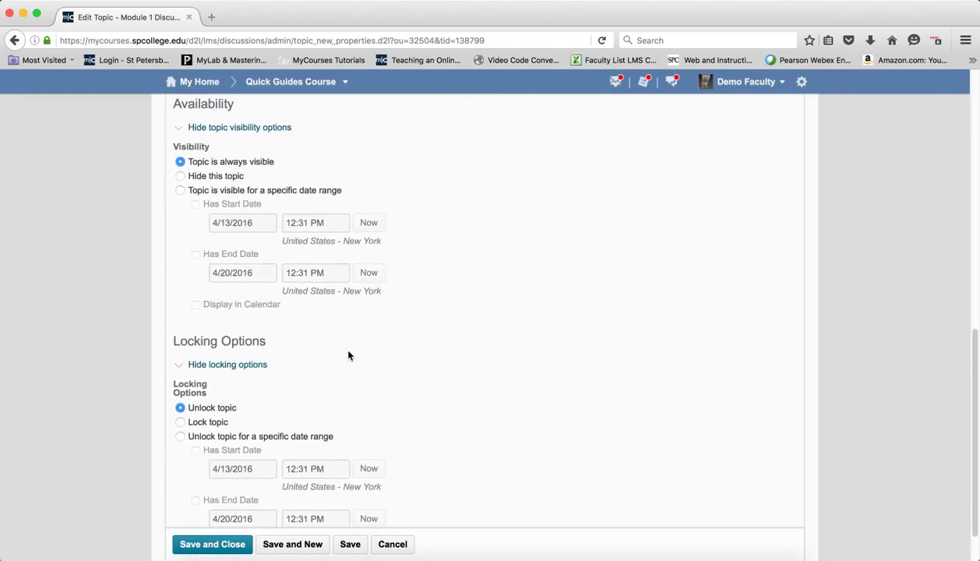
scroll(415, 355, "up", 10)
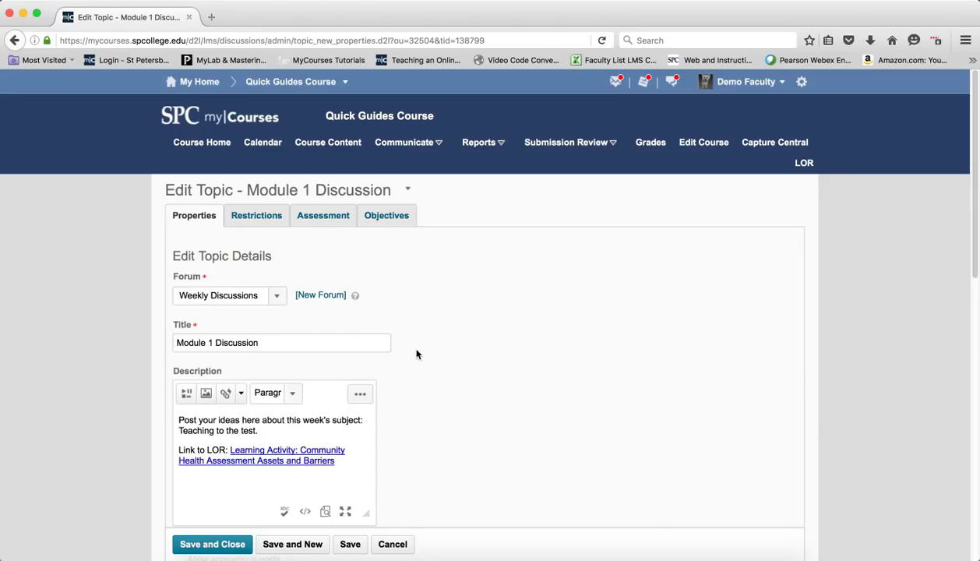
Open Manage Dates under Site Resources and scroll through the 32 course items' dates.
left_click(709, 144)
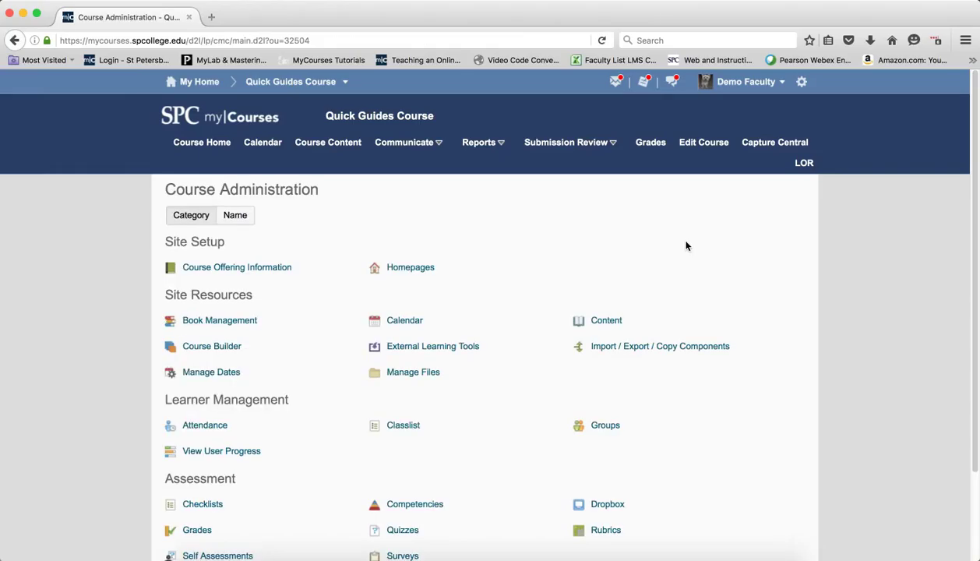
left_click(209, 373)
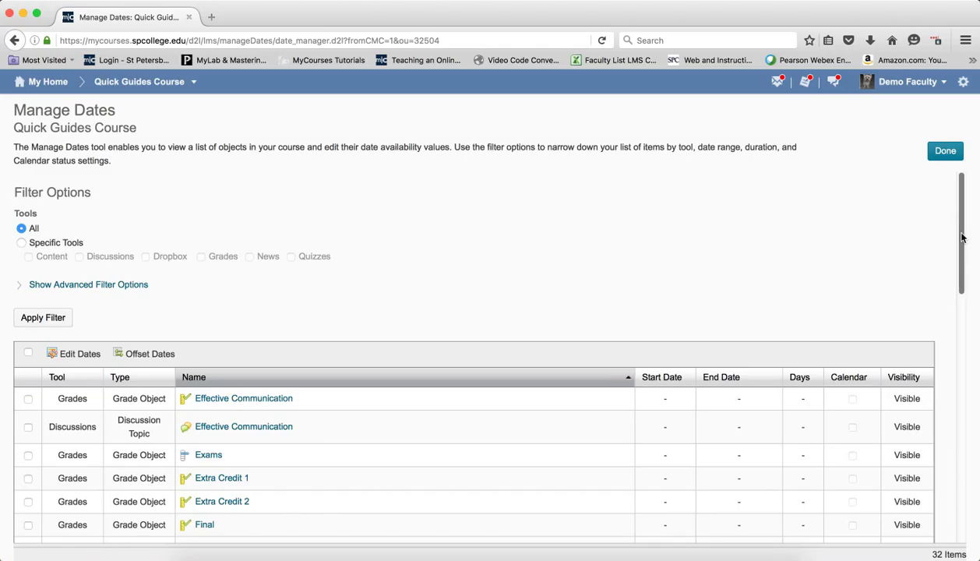
left_click_drag(958, 237, 953, 193)
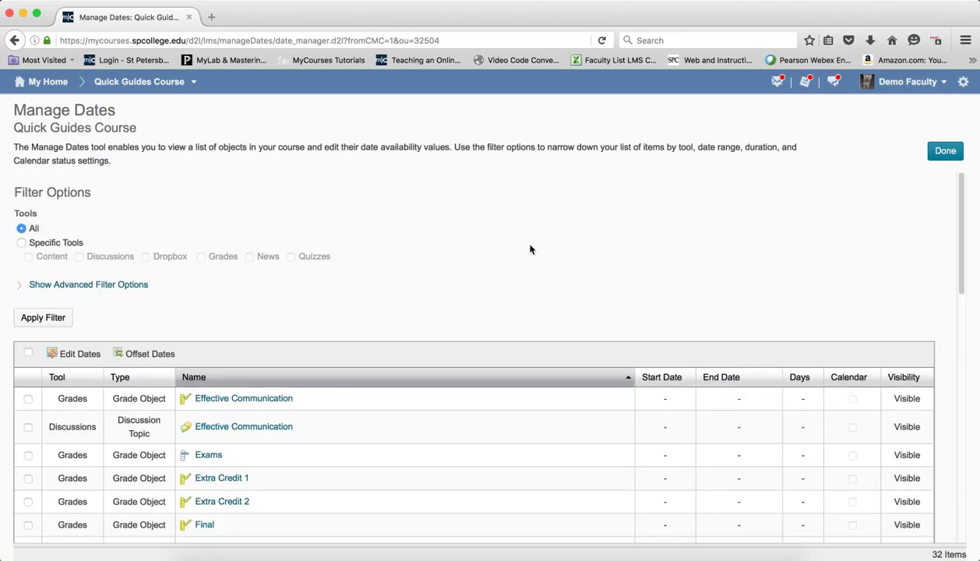
Filter the Manage Dates list to Discussions items only.
left_click(21, 243)
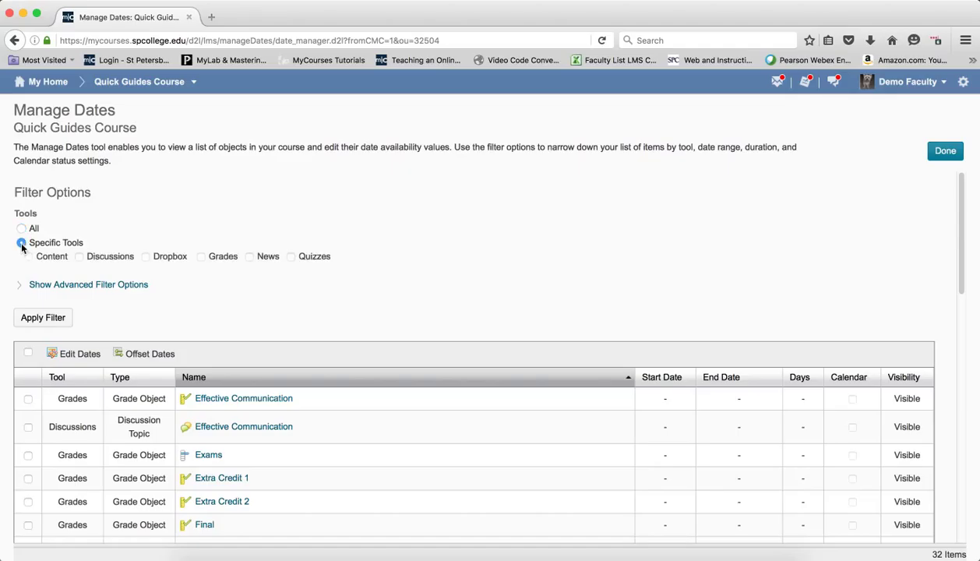
left_click(78, 257)
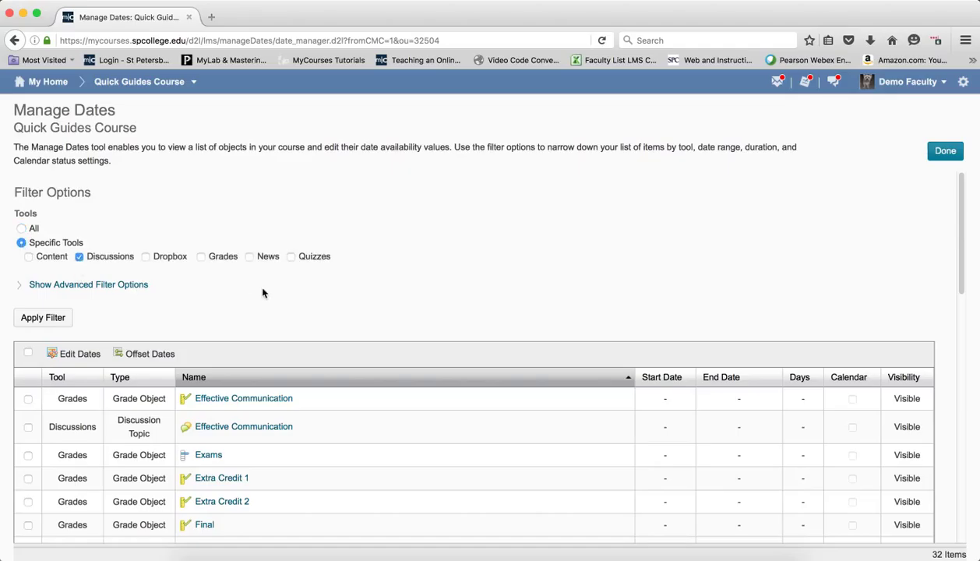
left_click(40, 316)
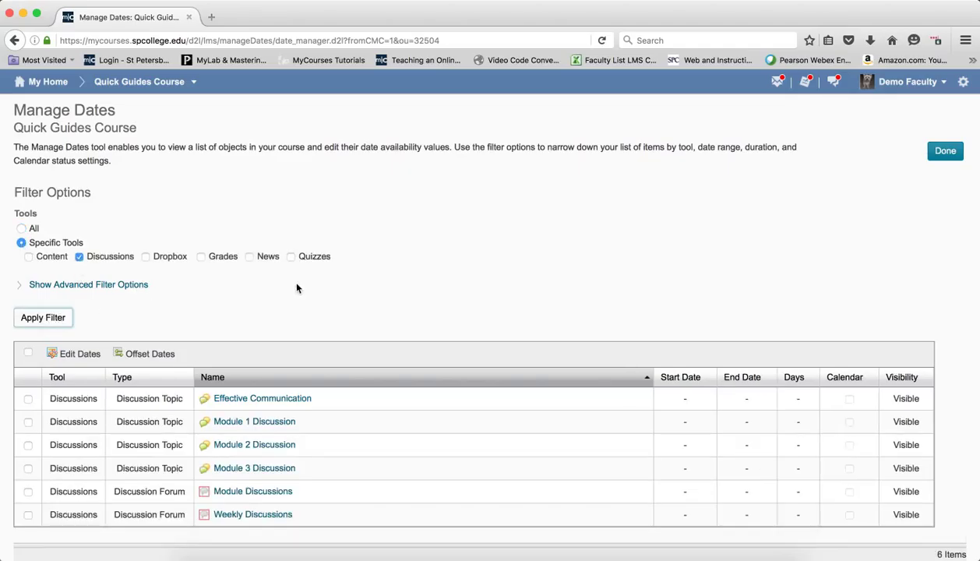
Look over the advanced filter options, then open Effective Communication's date actions.
left_click(120, 284)
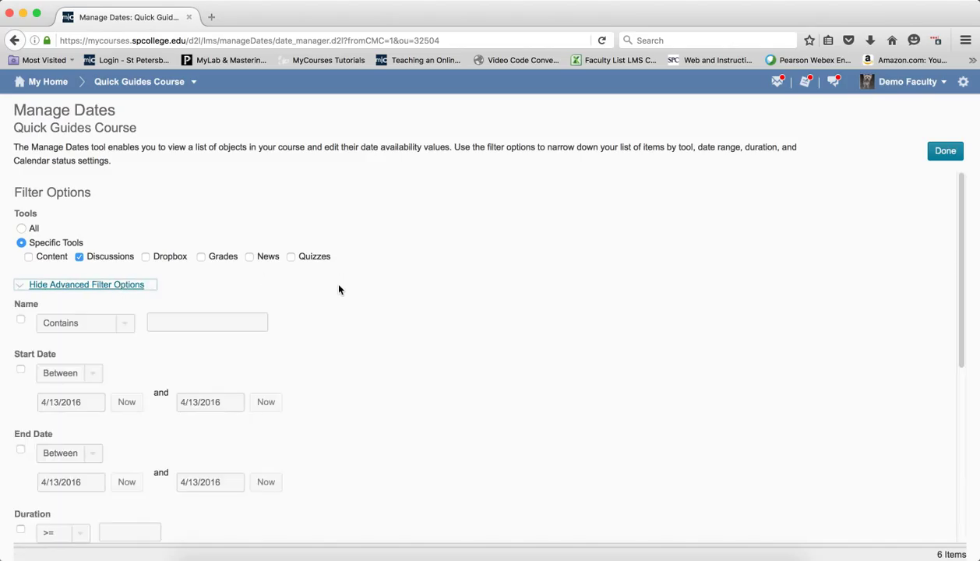
scroll(339, 290, "down", 5)
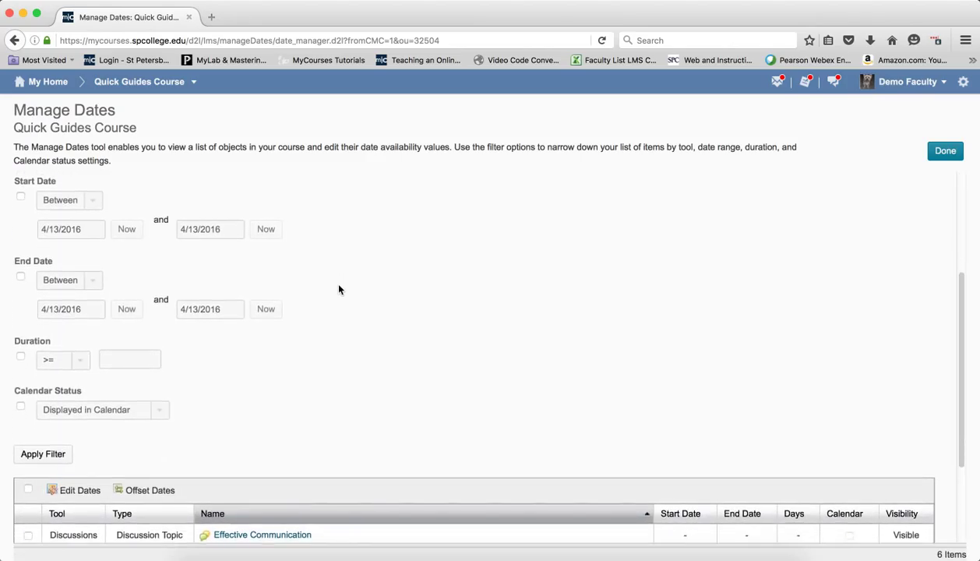
scroll(339, 290, "up", 5)
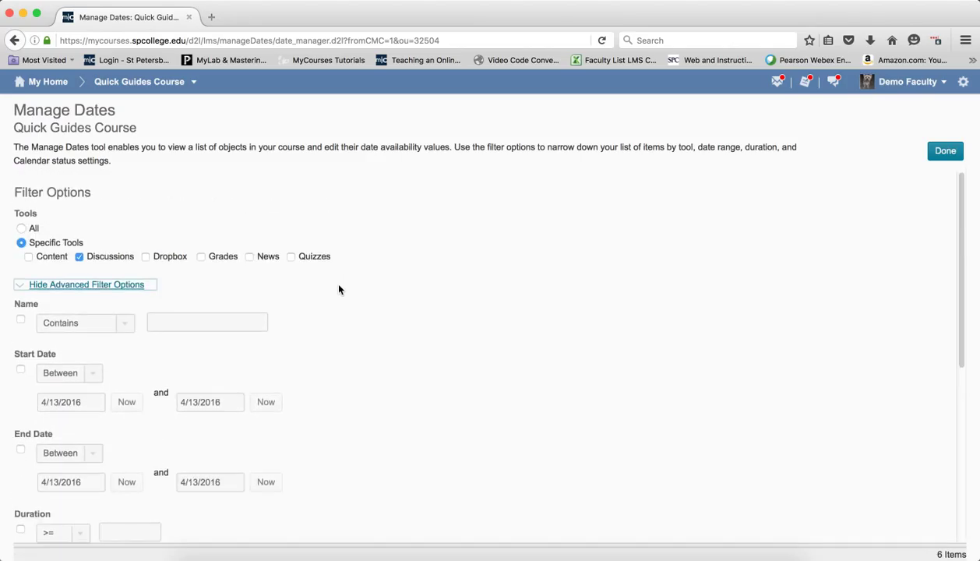
left_click(136, 287)
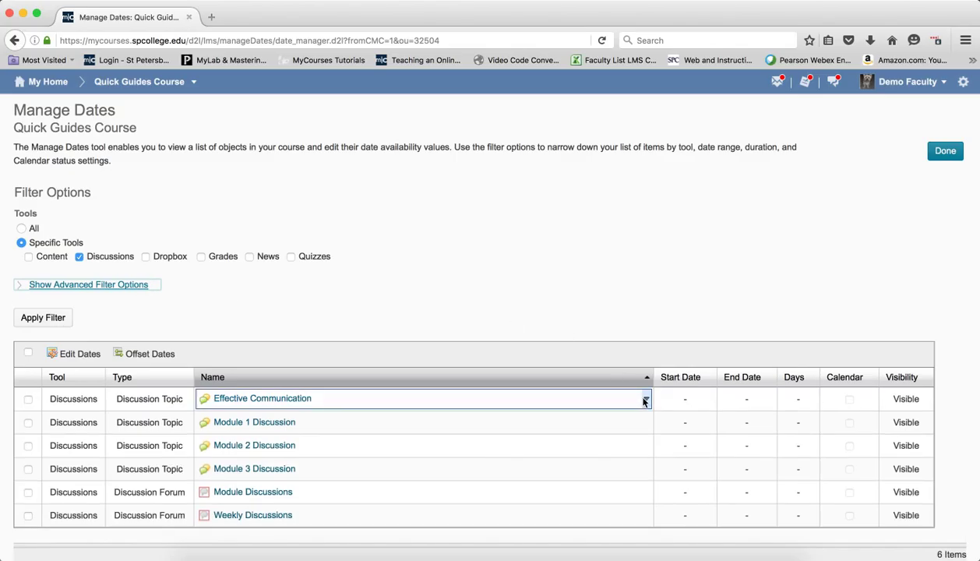
left_click(644, 400)
Cancel an end-date edit on Effective Communication and switch the filter from Discussions to Dropbox.
left_click(282, 414)
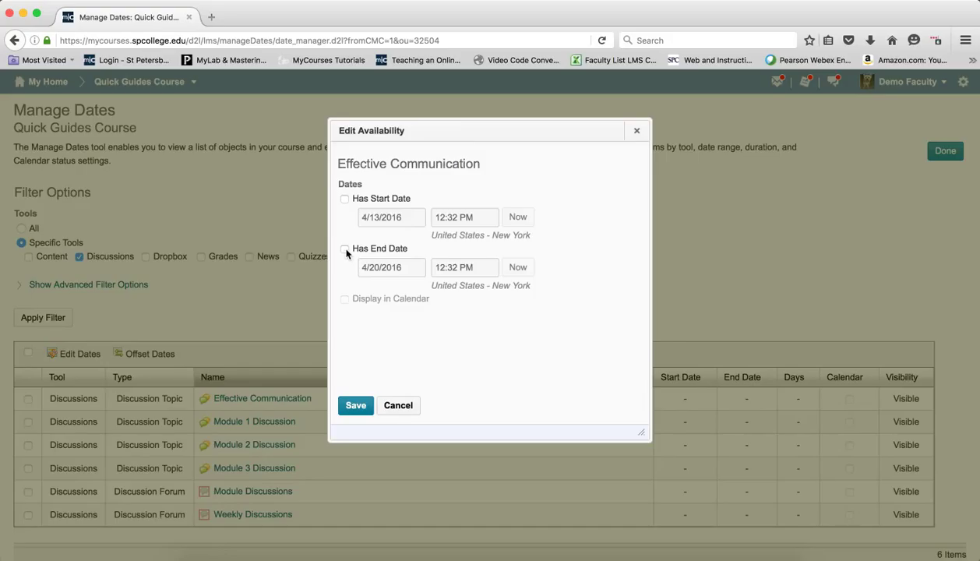
left_click(345, 249)
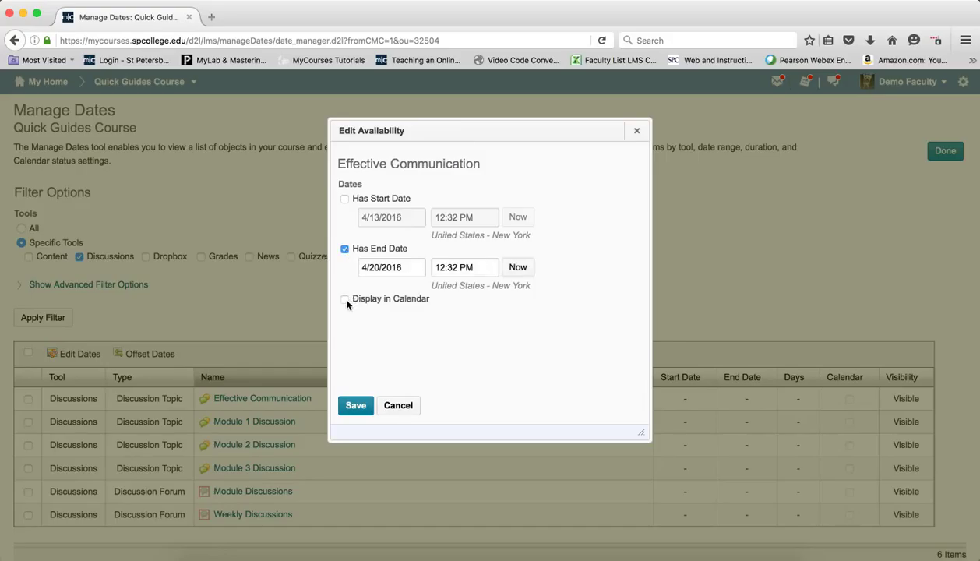
left_click(395, 406)
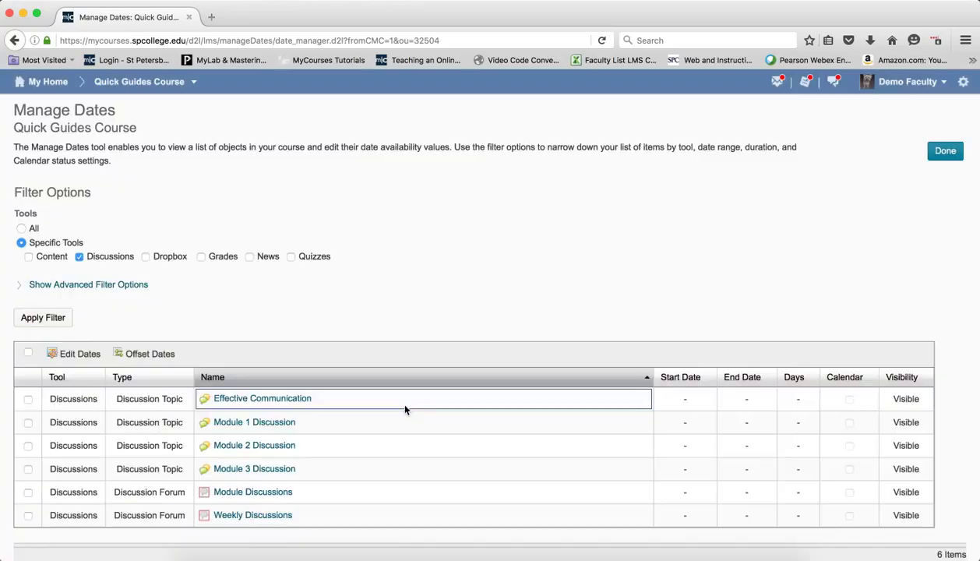
left_click(78, 257)
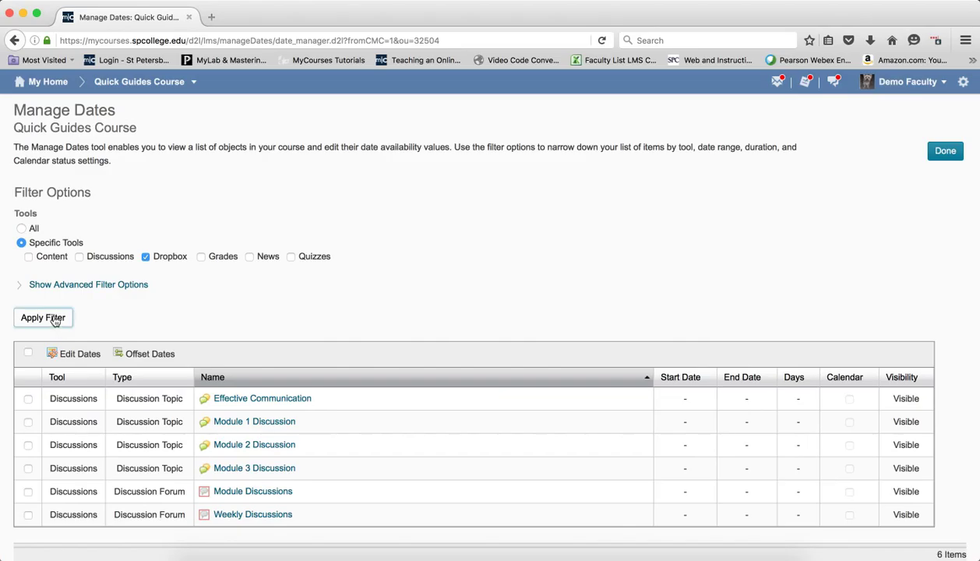
left_click(29, 319)
Open Module 2 Project's Edit Availability dialog and cancel it, leaving no start or end date.
left_click(240, 397)
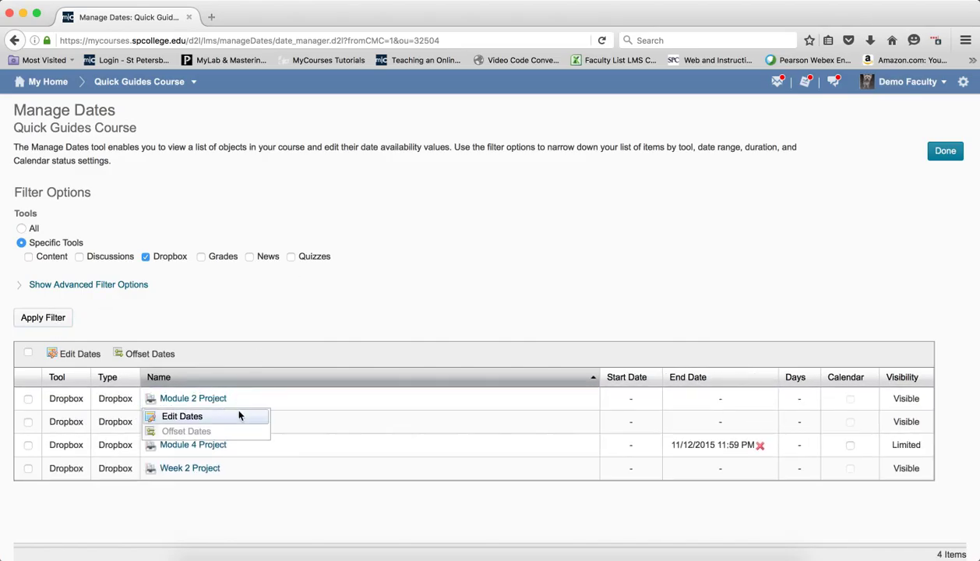
left_click(234, 412)
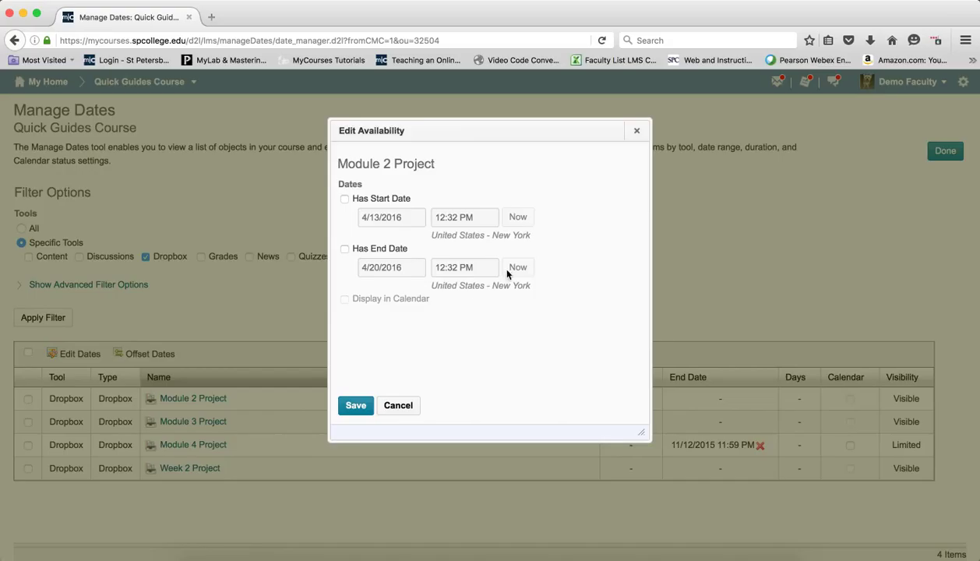
left_click(398, 406)
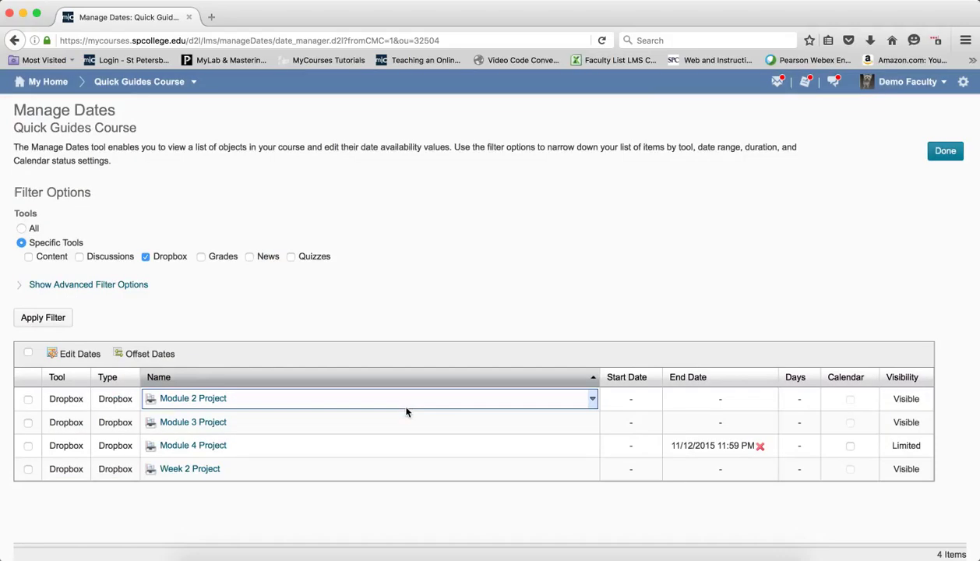